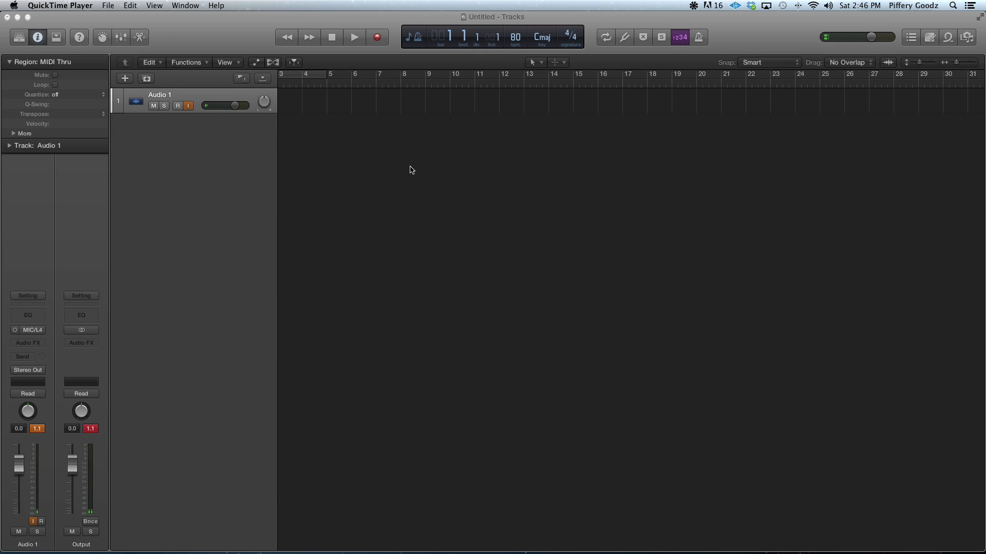
Minimize the empty project, then restore Logic's untitled project window from the Dock
click(17, 17)
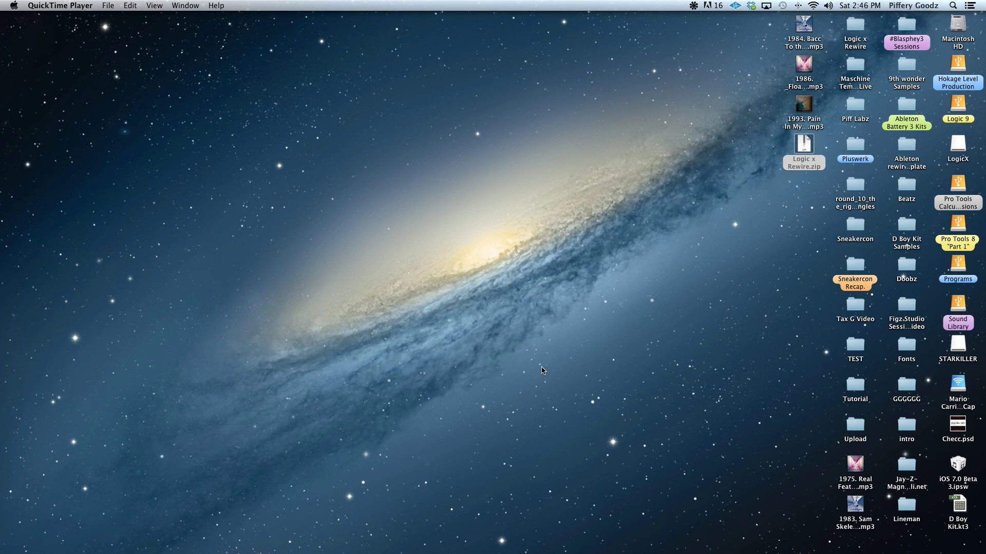
mouse_move(527, 547)
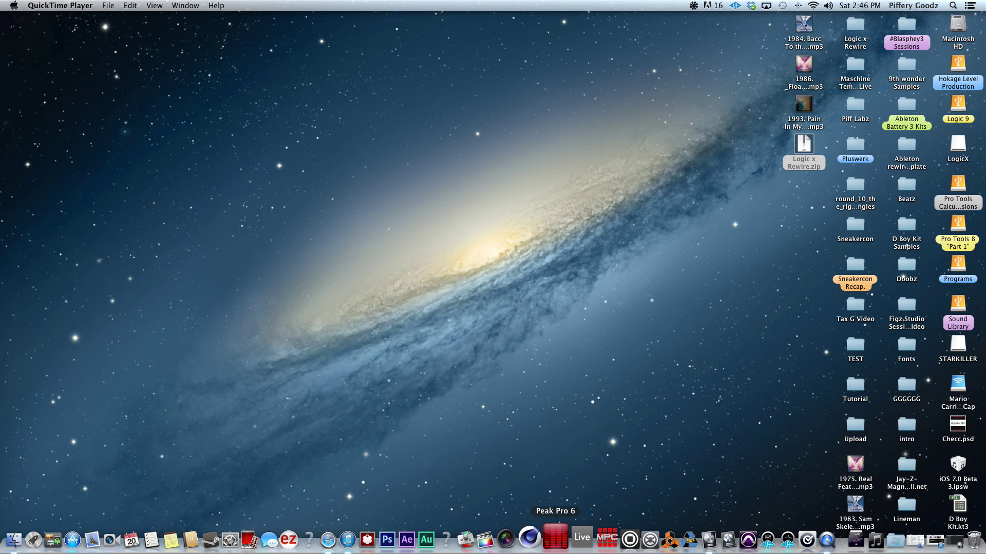
click(695, 546)
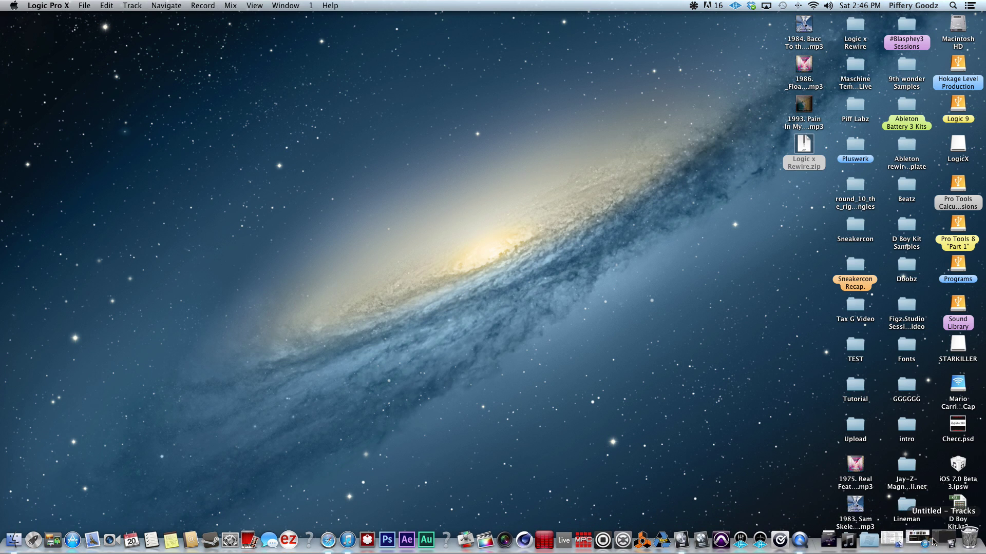
click(916, 540)
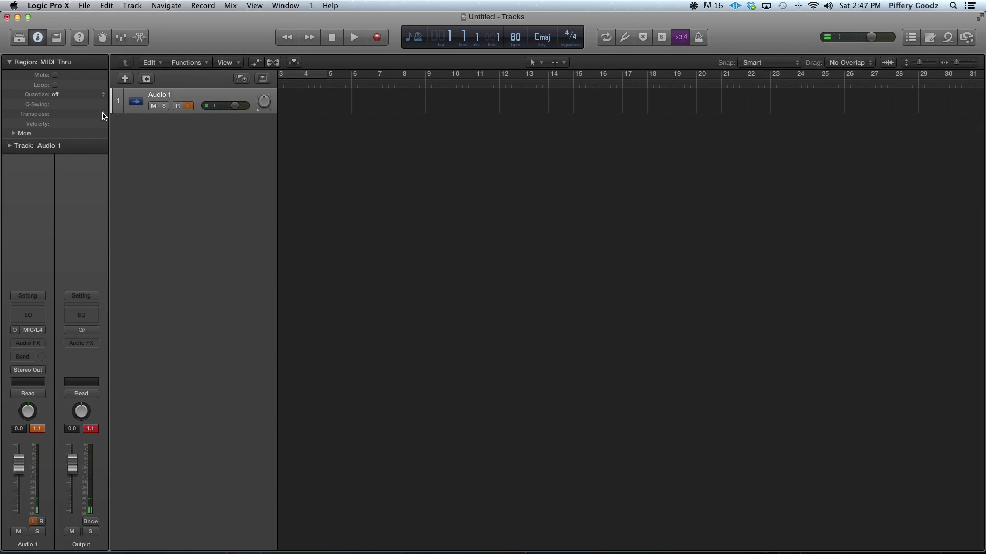
Keep ReWire Behavior on Playback Mode in Audio preferences, then minimize the project window
click(49, 6)
mouse_move(138, 37)
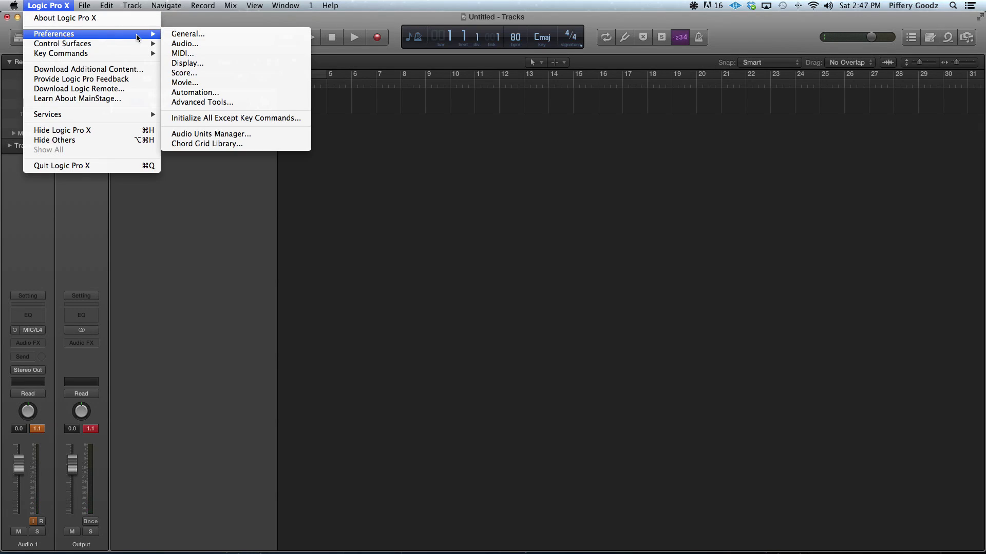
click(185, 35)
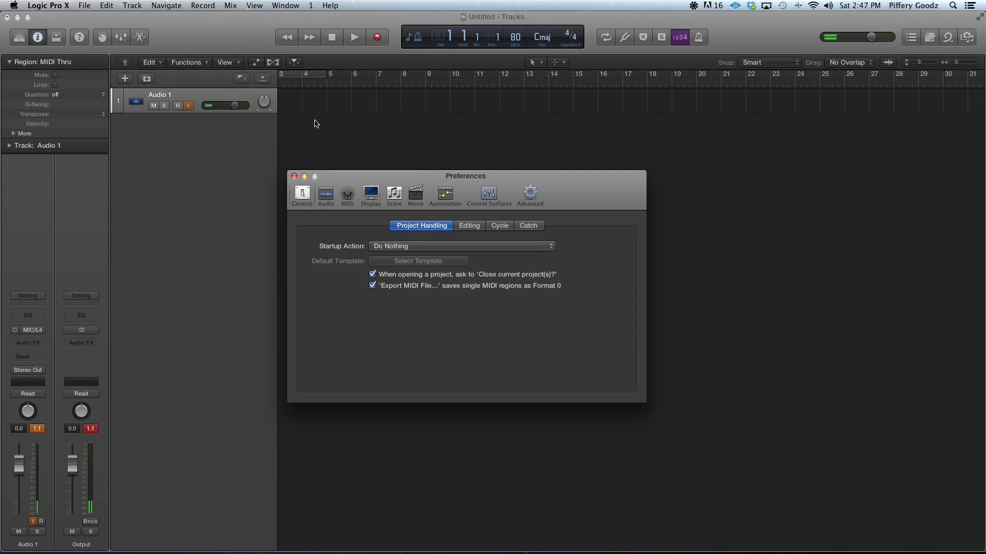
click(328, 197)
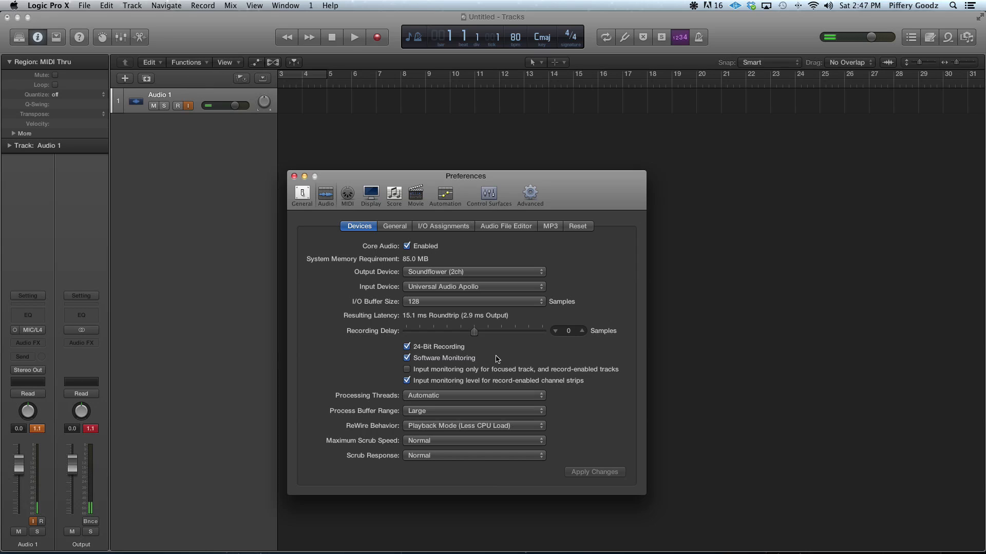
click(467, 428)
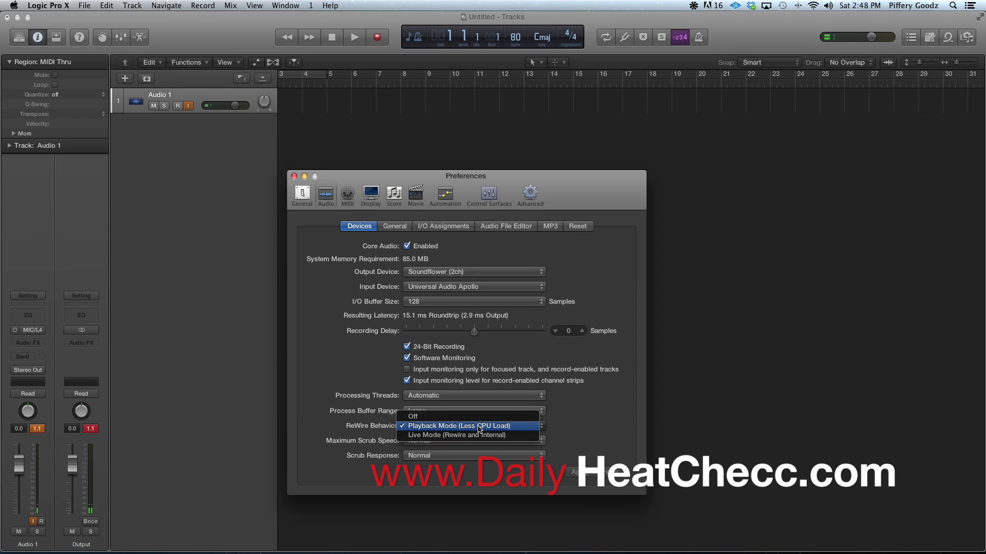
click(483, 430)
click(294, 176)
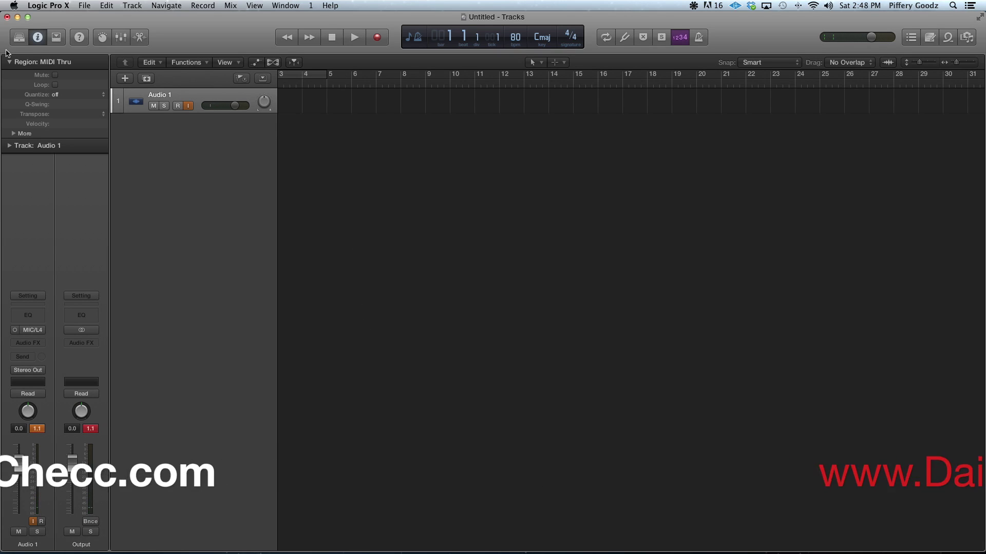
click(17, 17)
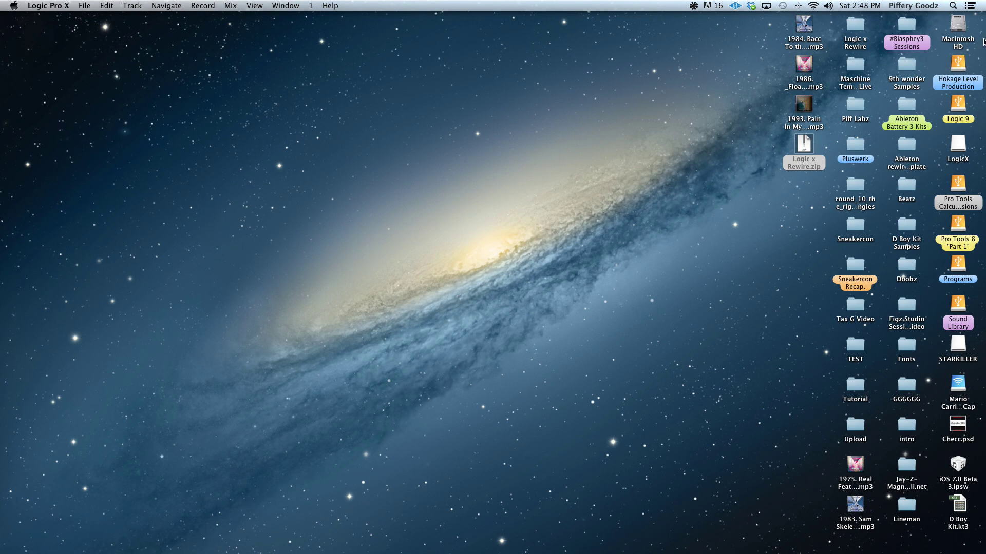
Open the Macintosh HD window, move it up and right, and scroll to Reason
click(958, 26)
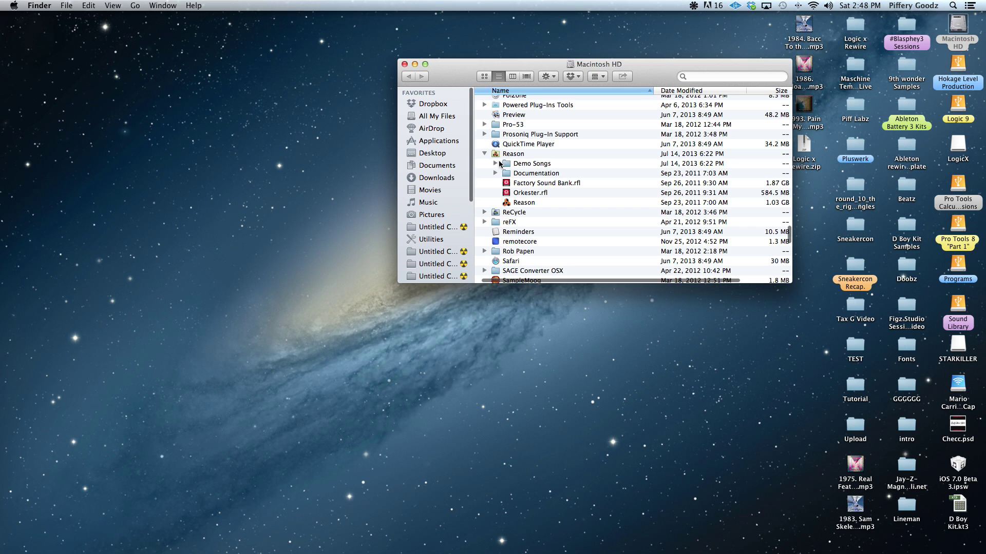
drag(504, 67, 632, 48)
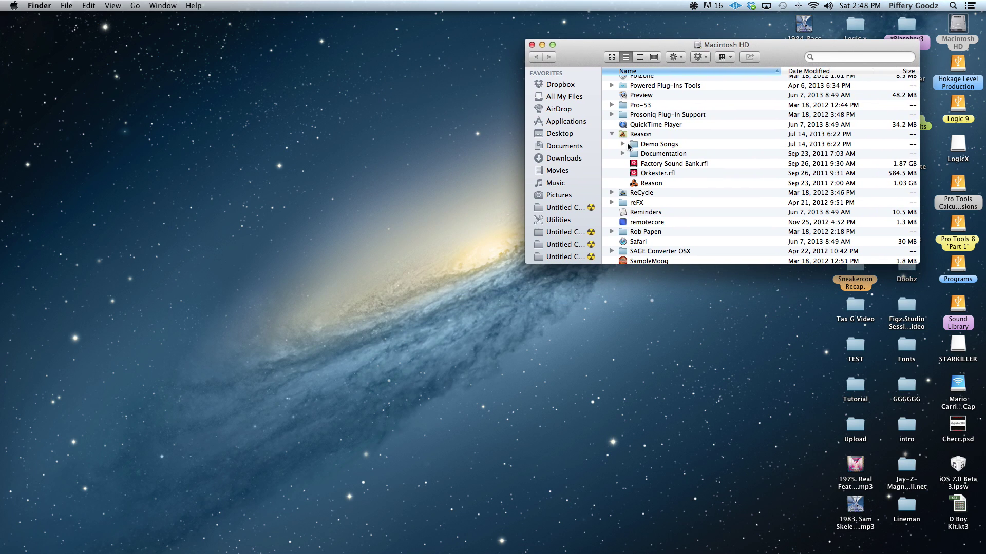
scroll(636, 142, down, 1)
Leave 'Open in 32-bit mode' unchecked in Reason's Get Info panel and close it
click(648, 182)
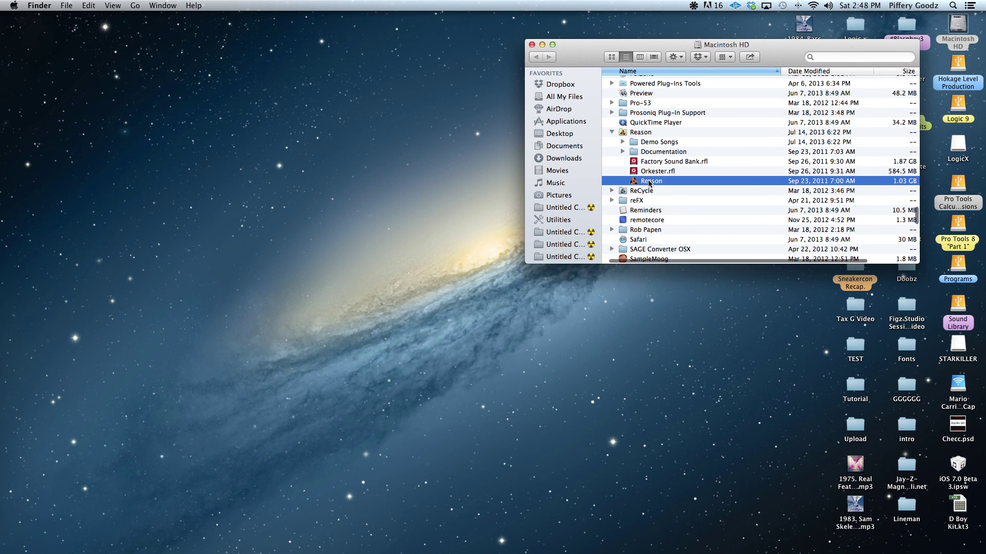
right_click(648, 181)
click(704, 225)
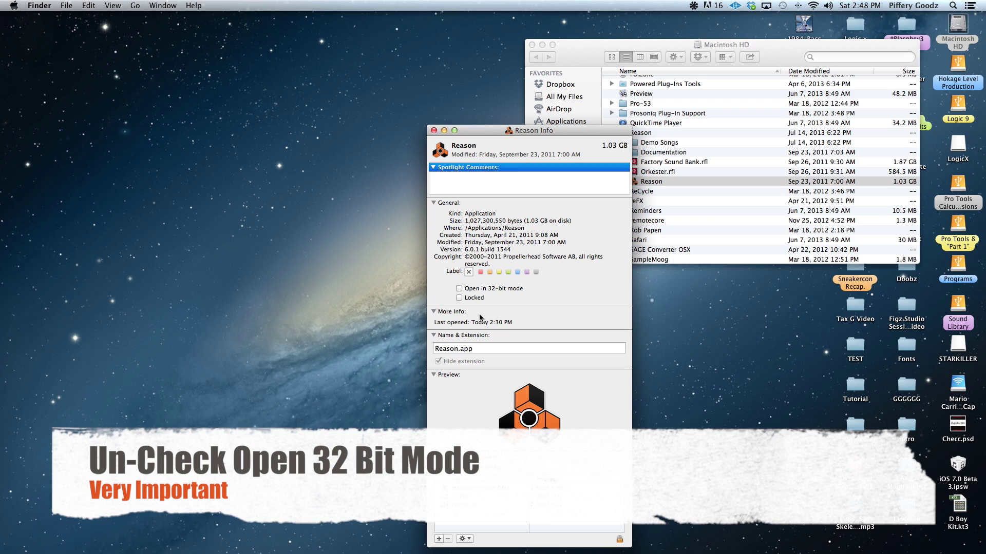
click(459, 288)
mouse_move(616, 552)
click(459, 289)
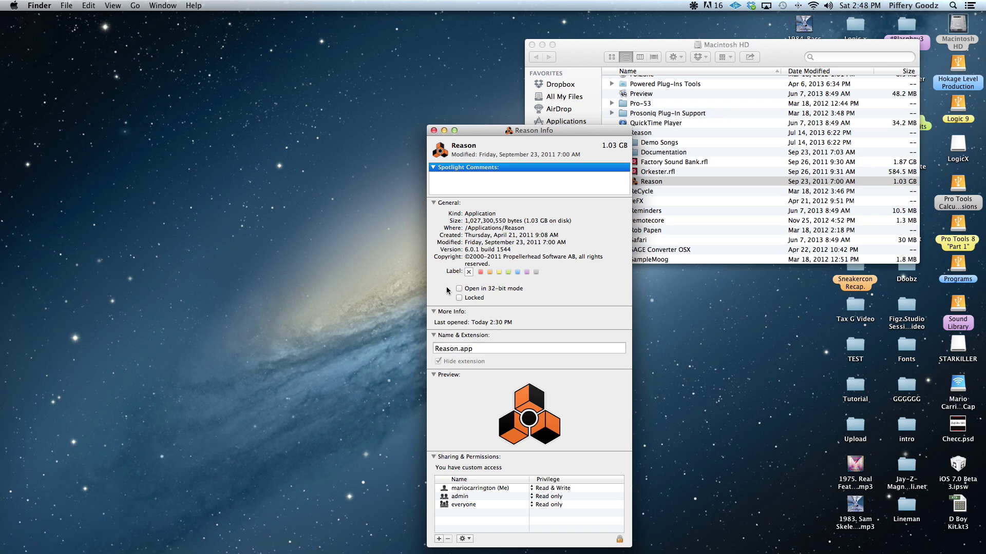
click(434, 131)
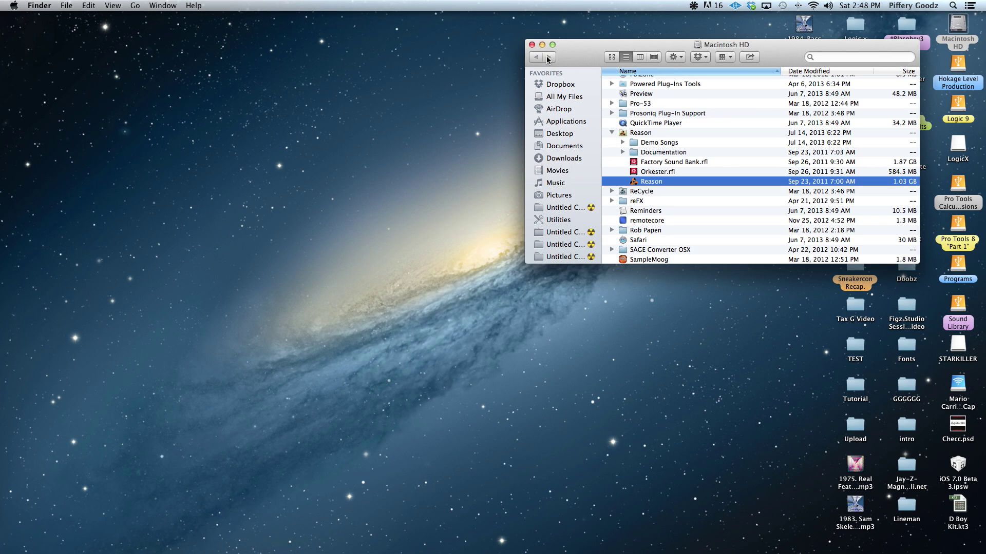
Close the Macintosh HD window, launch Reason and scroll the rack up to the Hardware Interface
click(532, 45)
mouse_move(772, 552)
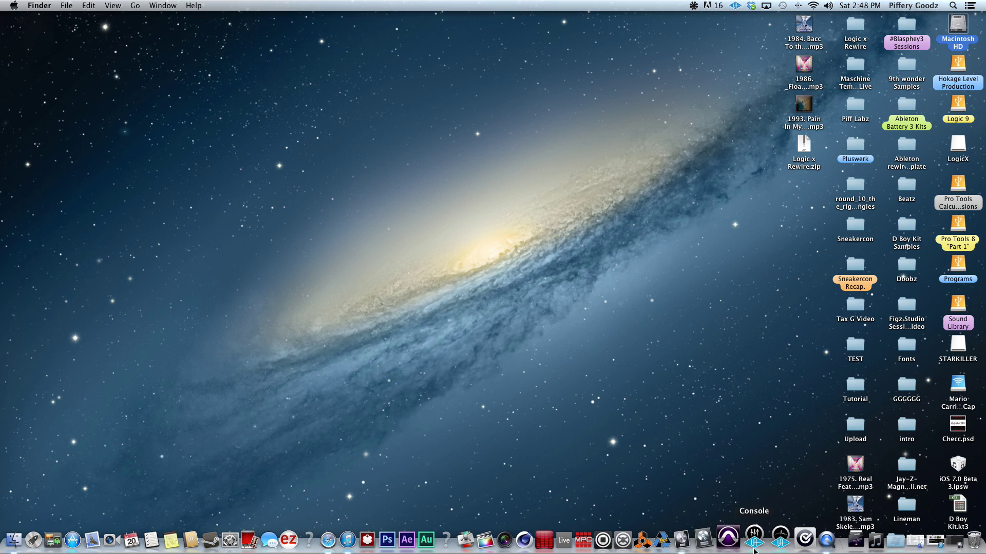
click(657, 547)
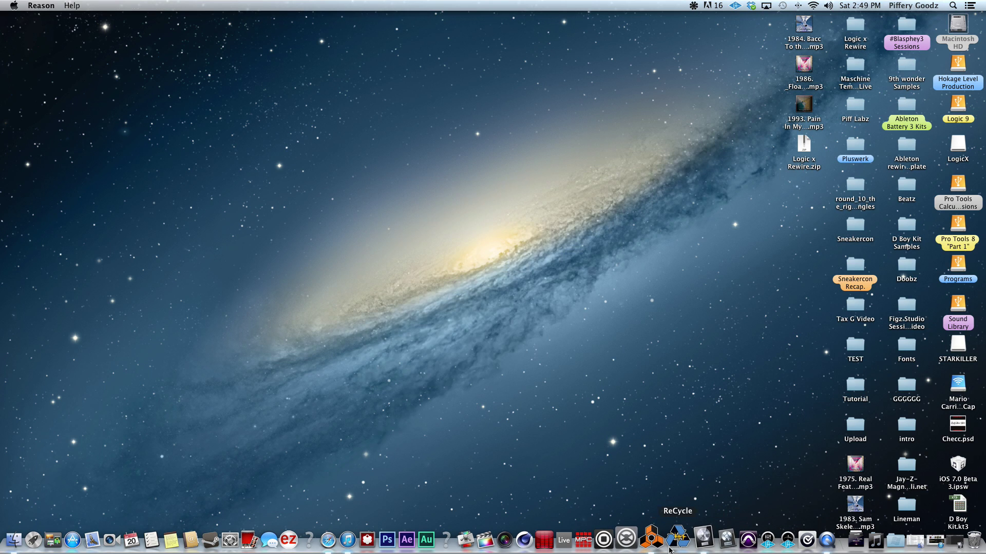
scroll(293, 232, up, 2)
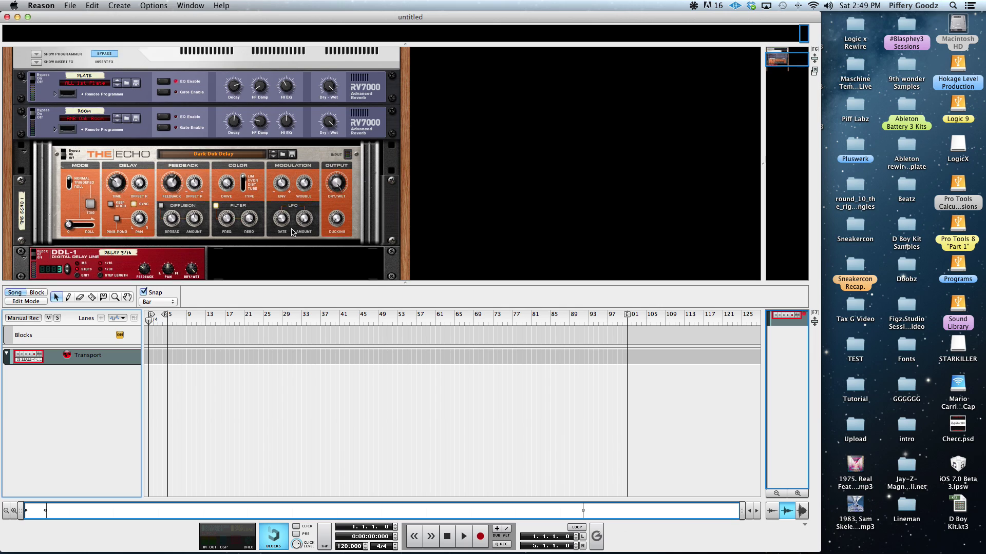
scroll(292, 232, up, 4)
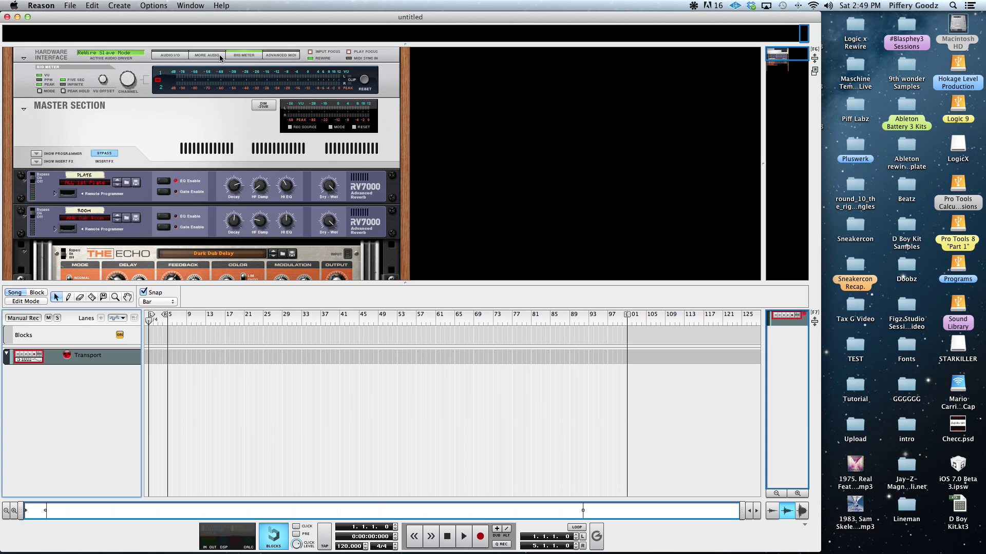
mouse_move(694, 552)
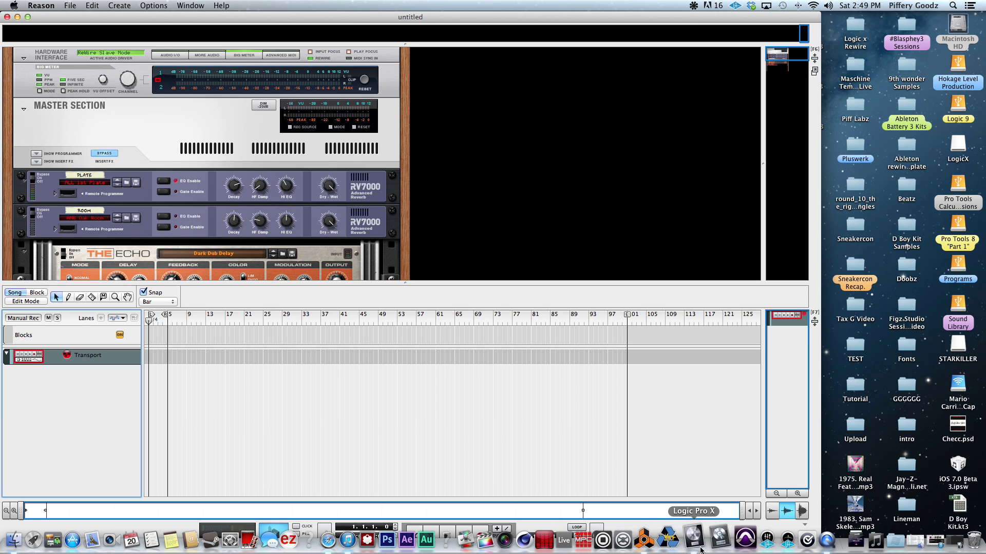
Add a Thor Polysonic Synthesizer from Instruments and flip the rack to its back panels
right_click(561, 180)
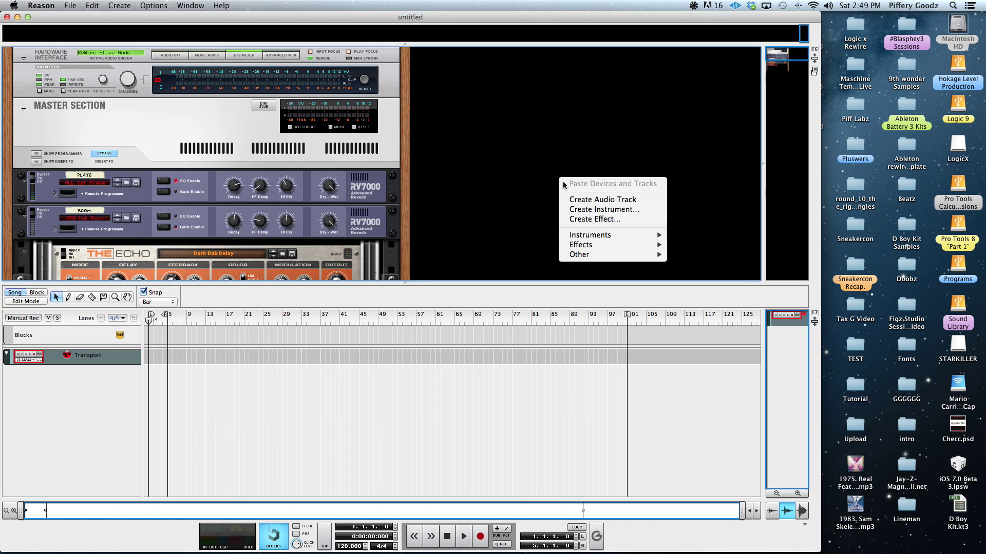
mouse_move(652, 234)
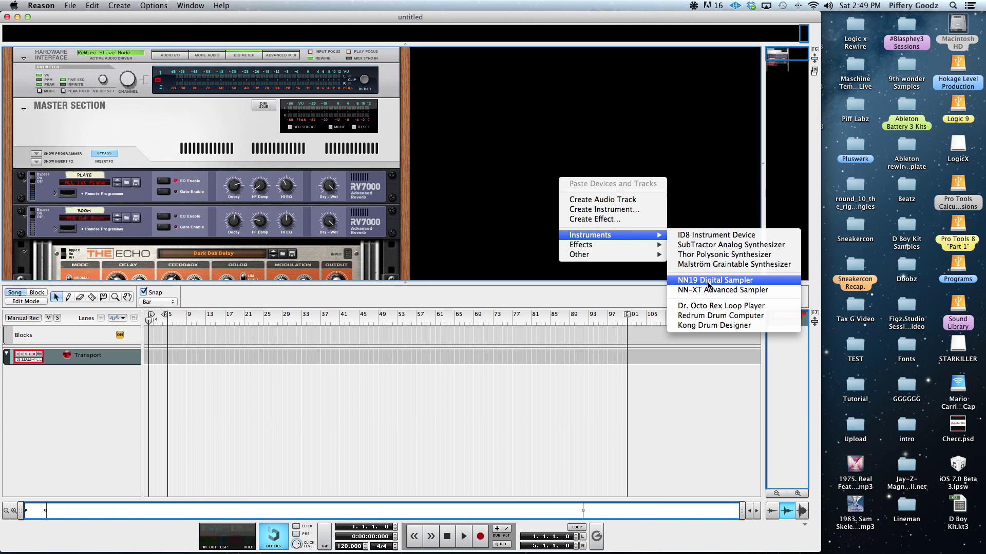
click(707, 264)
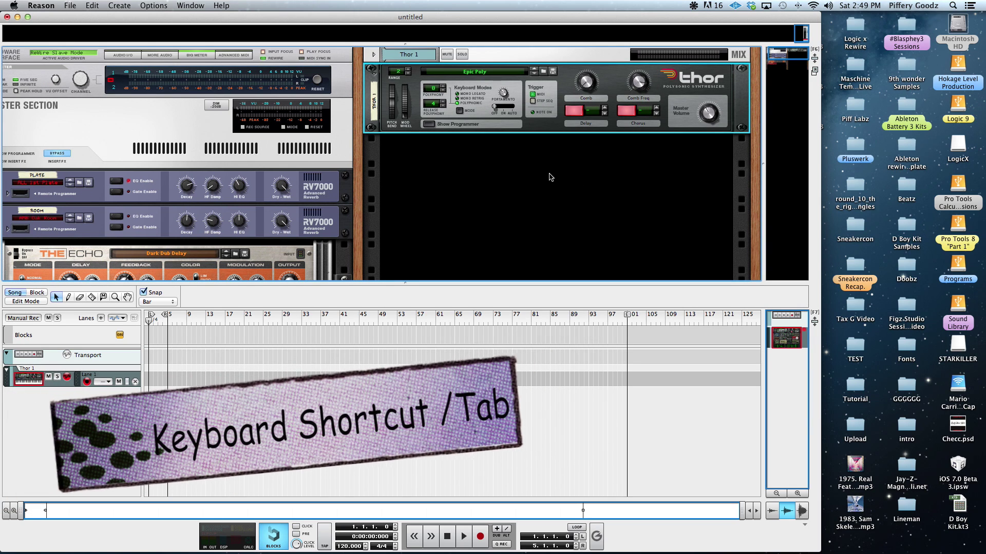
key(Tab)
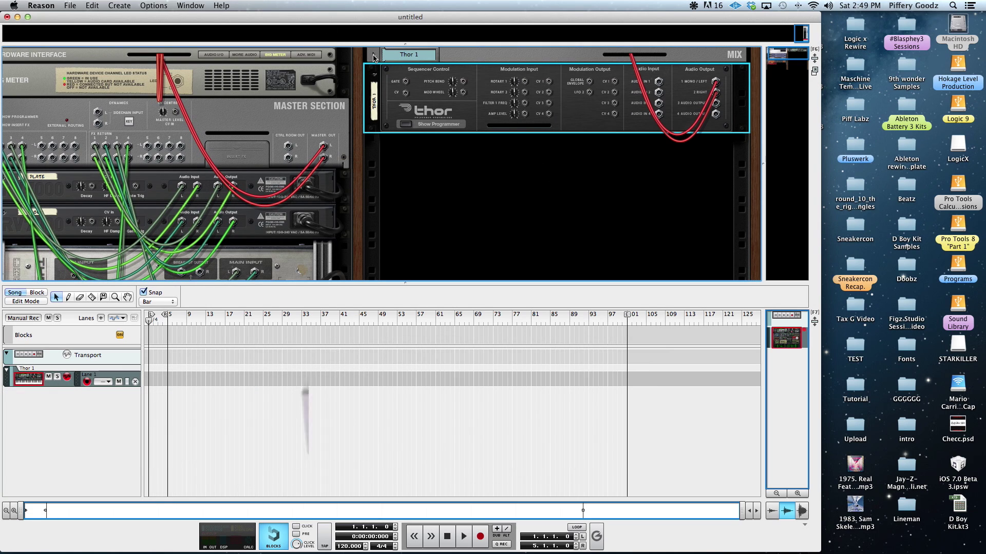
Cable Thor 1's Mix Channel Direct Out to Hardware Interface outputs 3/4, then flip to the front
click(374, 58)
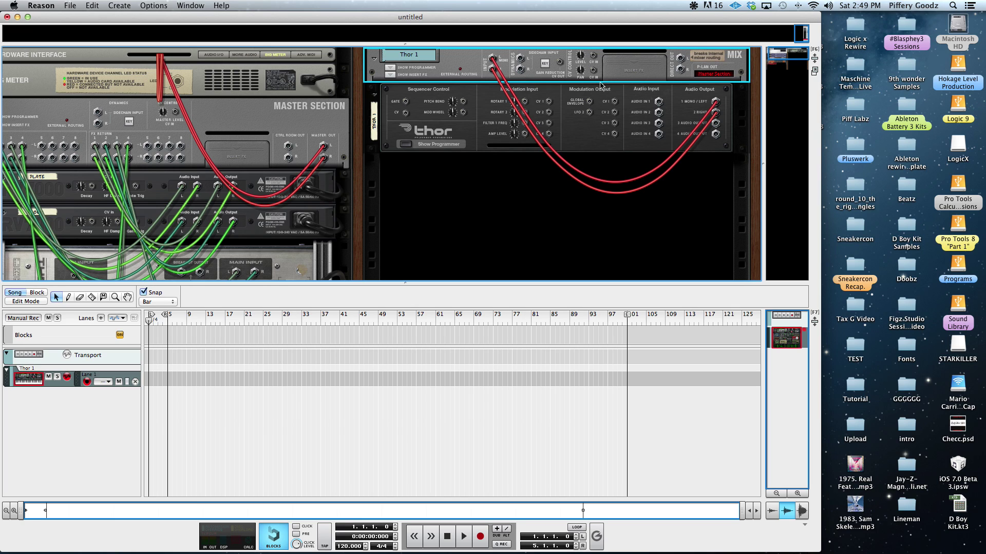
click(208, 57)
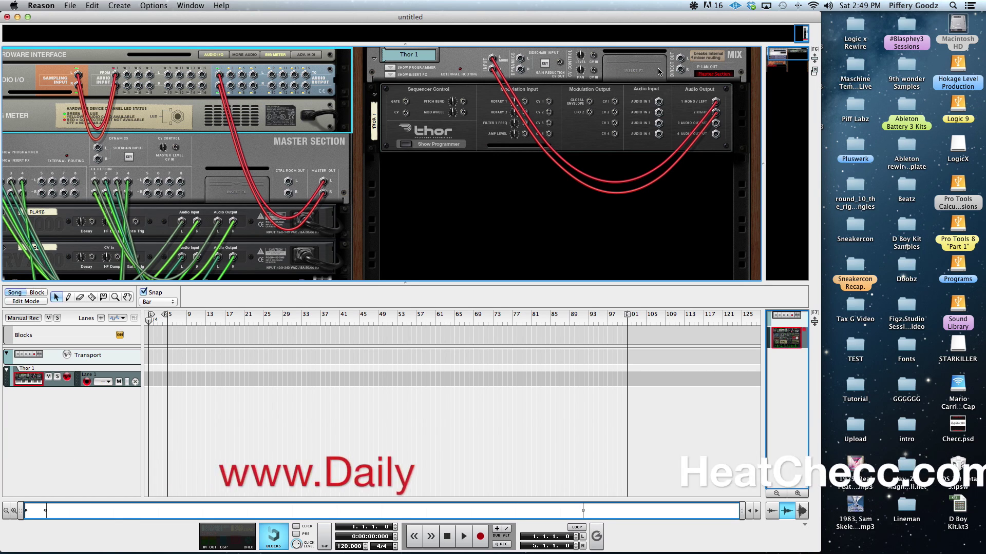
drag(681, 58, 229, 77)
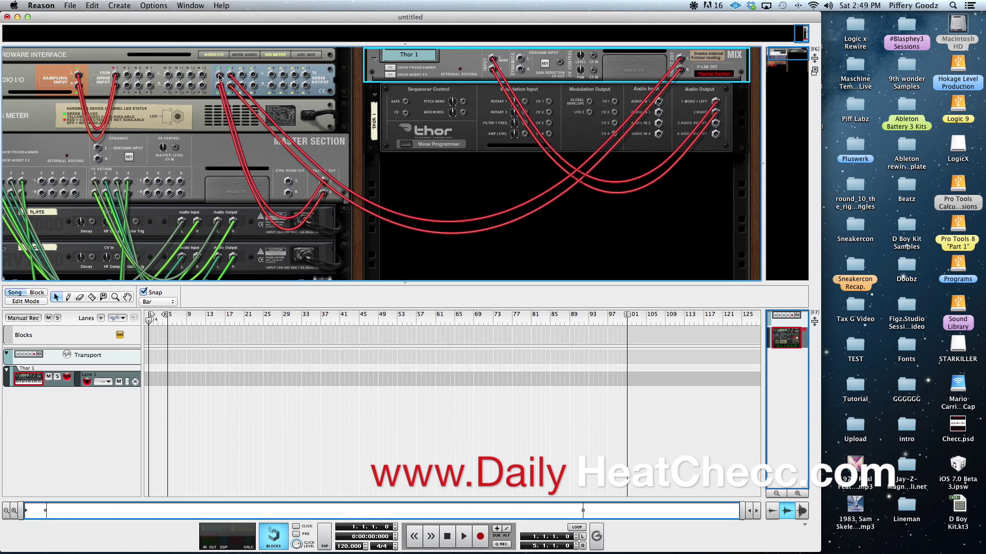
click(224, 123)
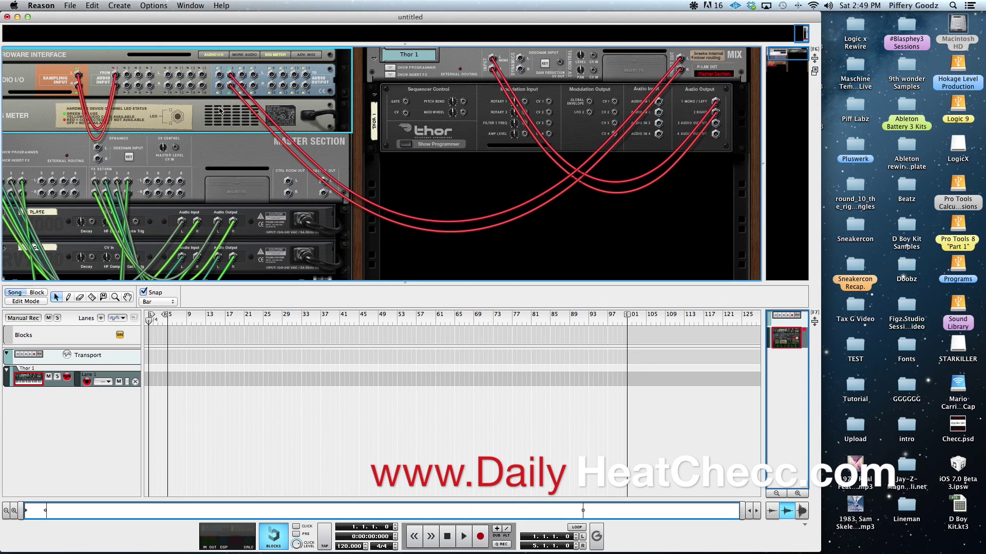
scroll(303, 190, left, 2)
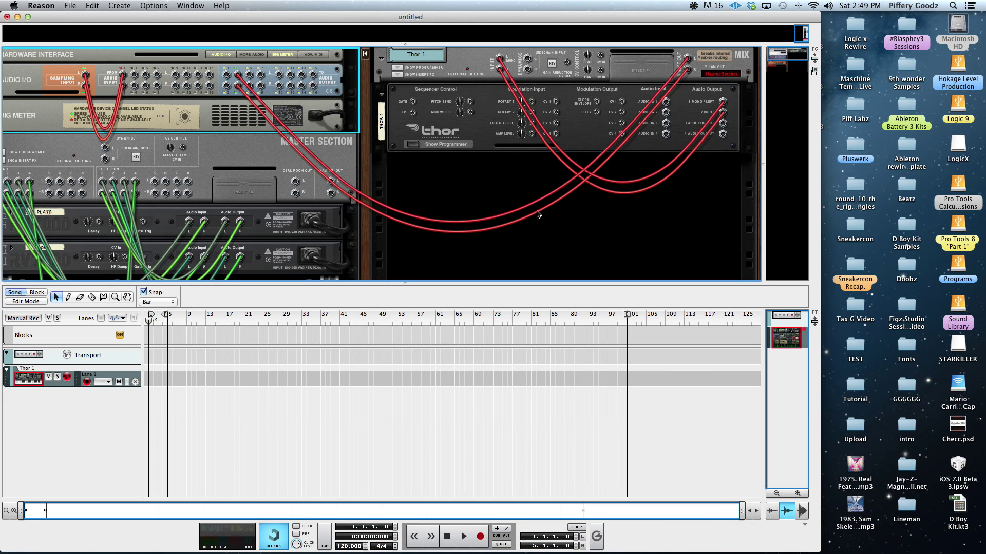
key(Tab)
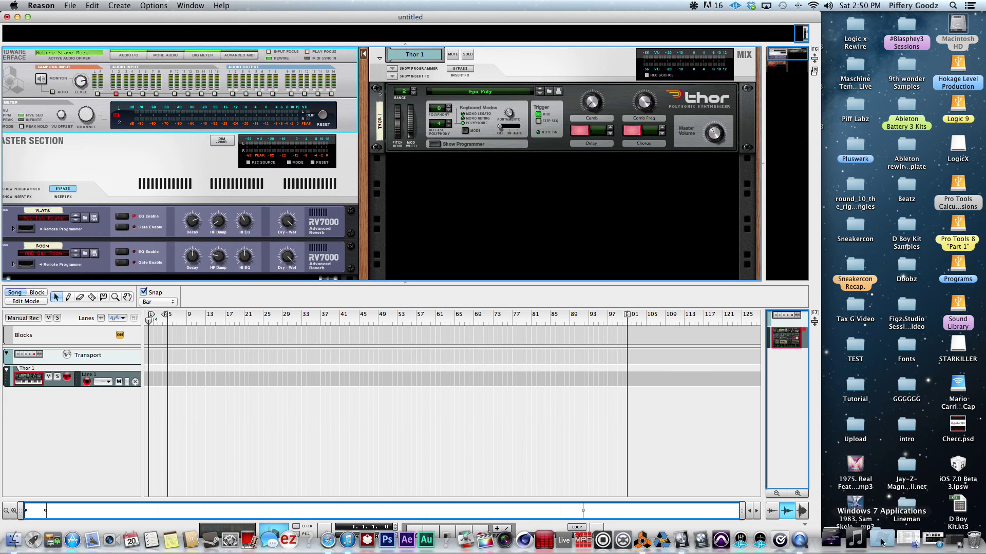
Restore Logic and create an External MIDI track, GM Device 1, below Audio 1
click(935, 539)
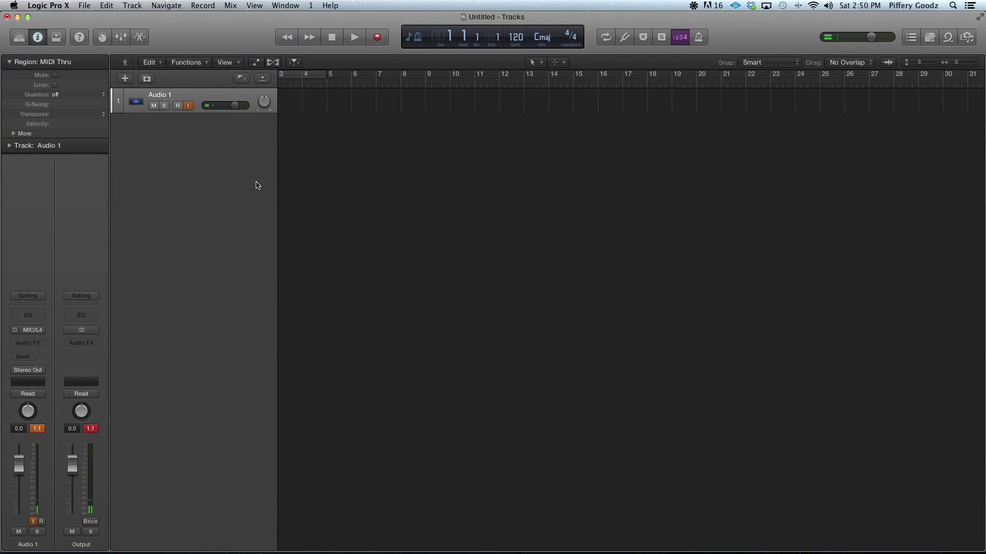
click(125, 79)
click(405, 63)
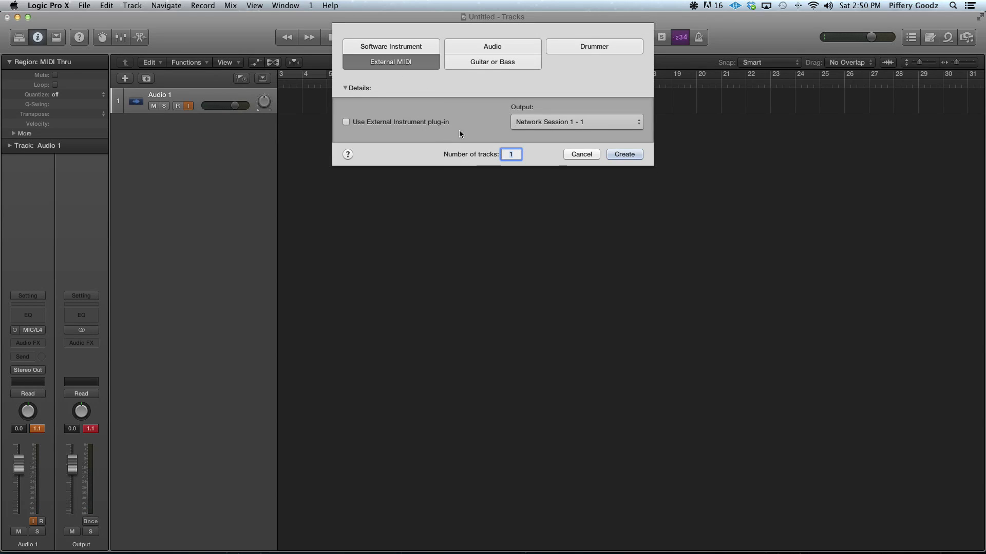
click(624, 154)
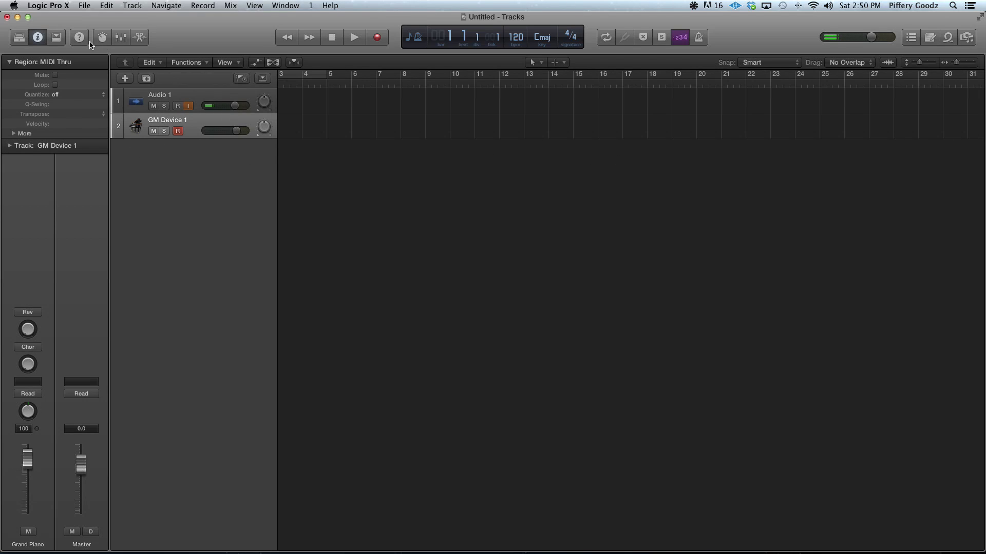
In the Library, assign Reason's Thor 1 device to track 2, renaming it Thor 1
click(57, 40)
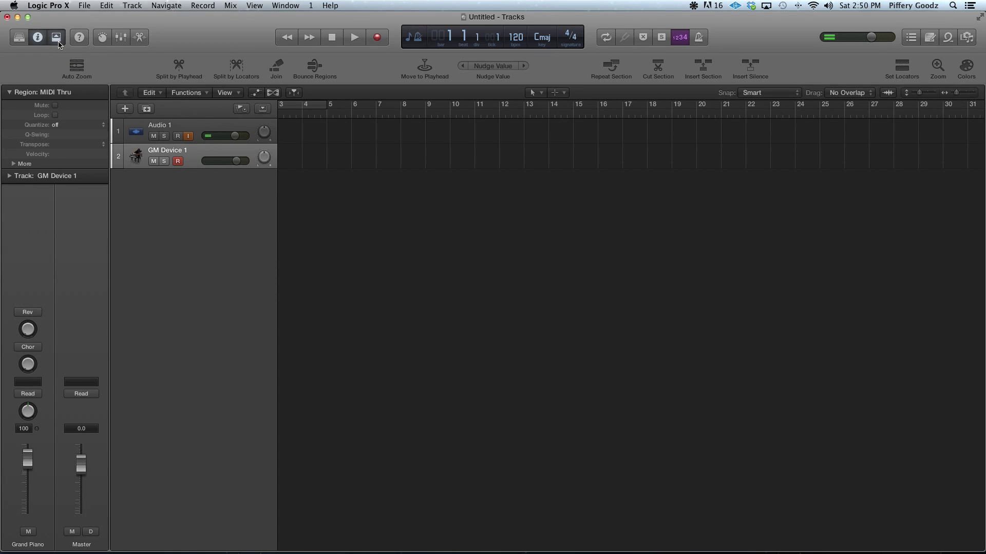
click(57, 39)
click(19, 38)
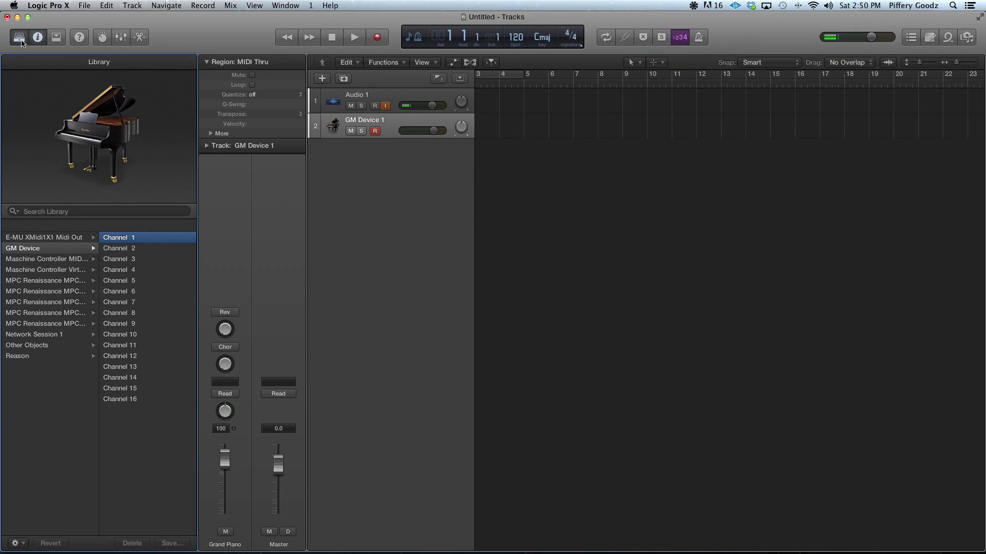
click(40, 358)
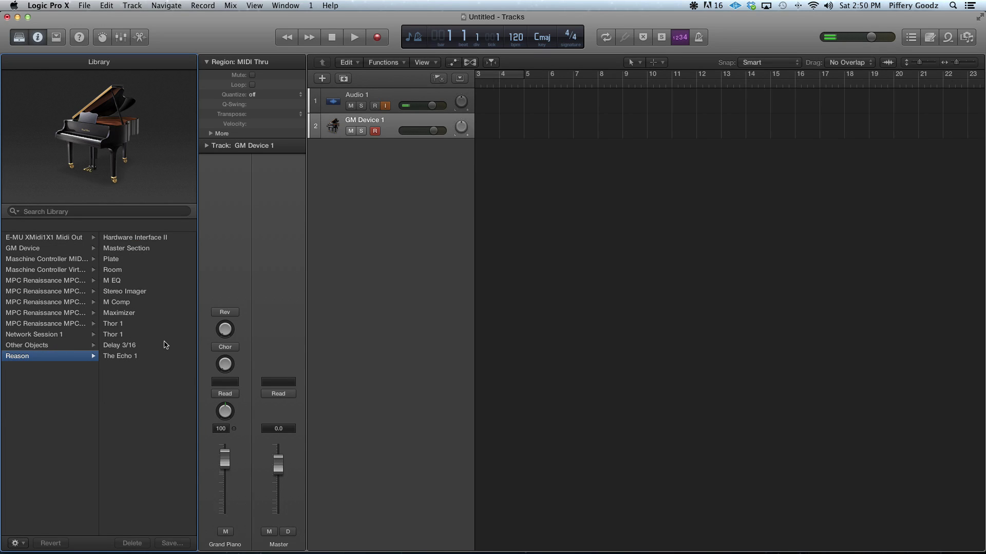
click(122, 326)
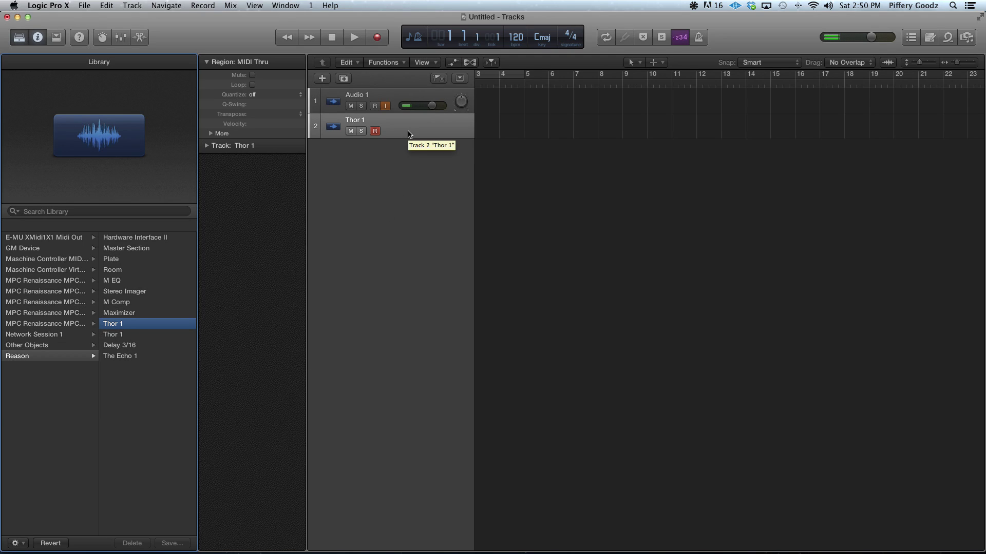
Open the Mixer with X, create auxiliary strip Aux 1 and raise its fader to -0.7 dB
key(x)
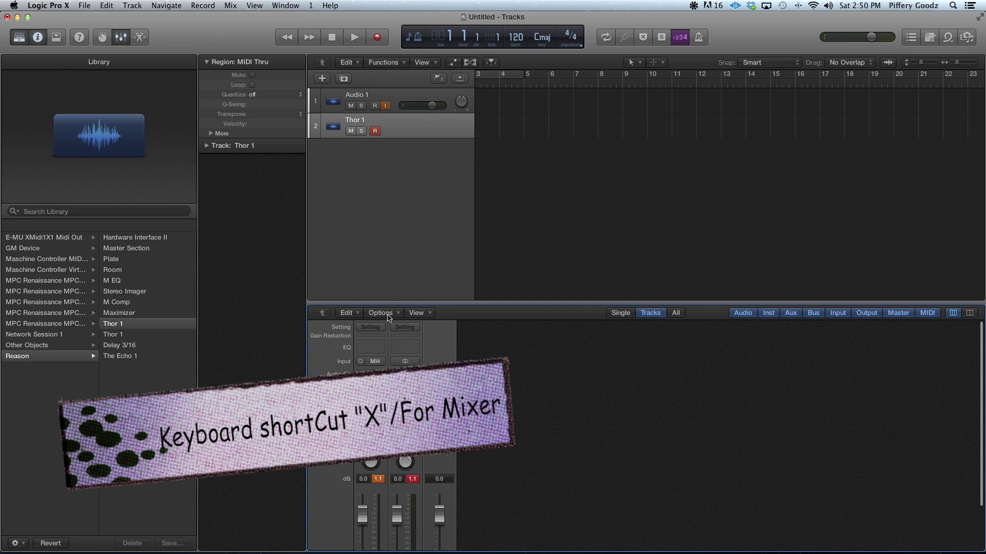
click(394, 313)
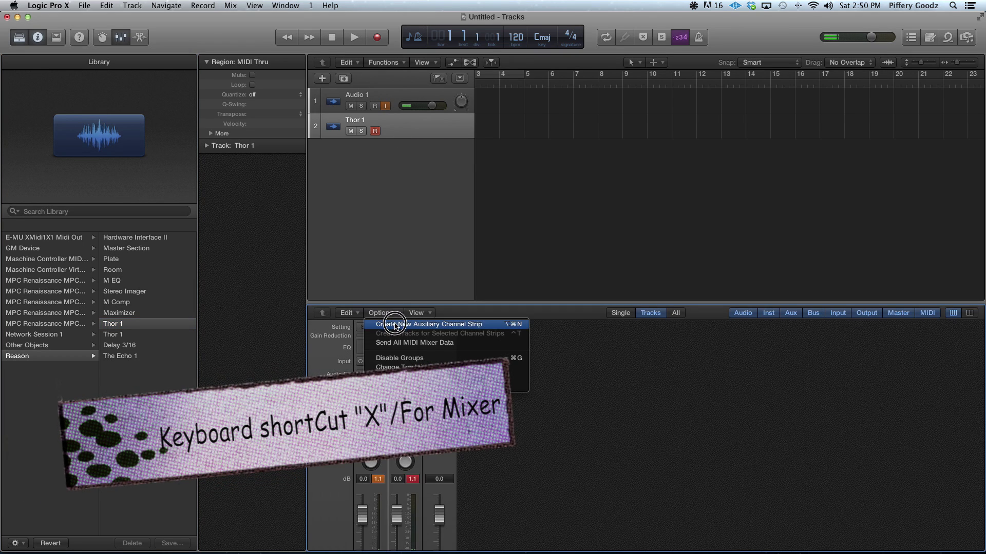
key(Escape)
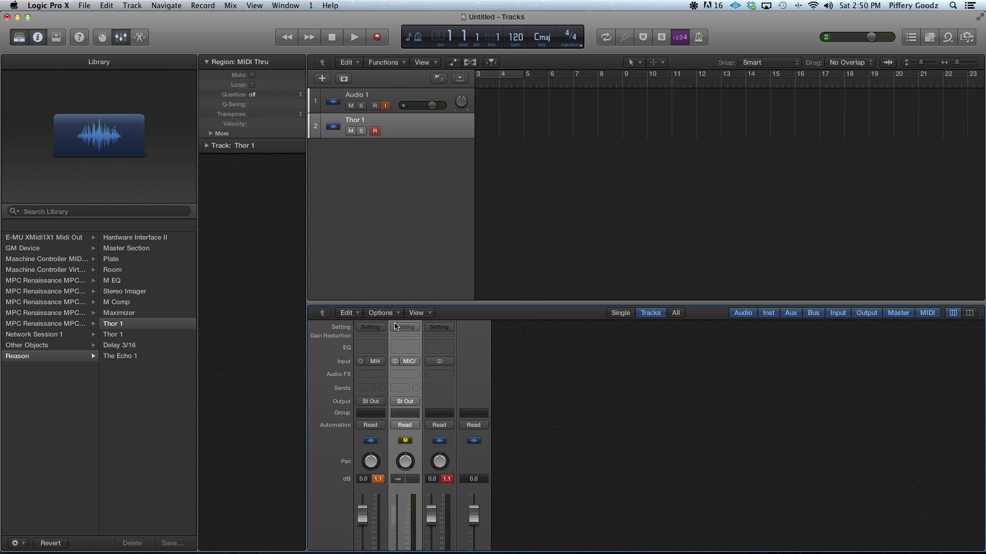
scroll(412, 502, down, 3)
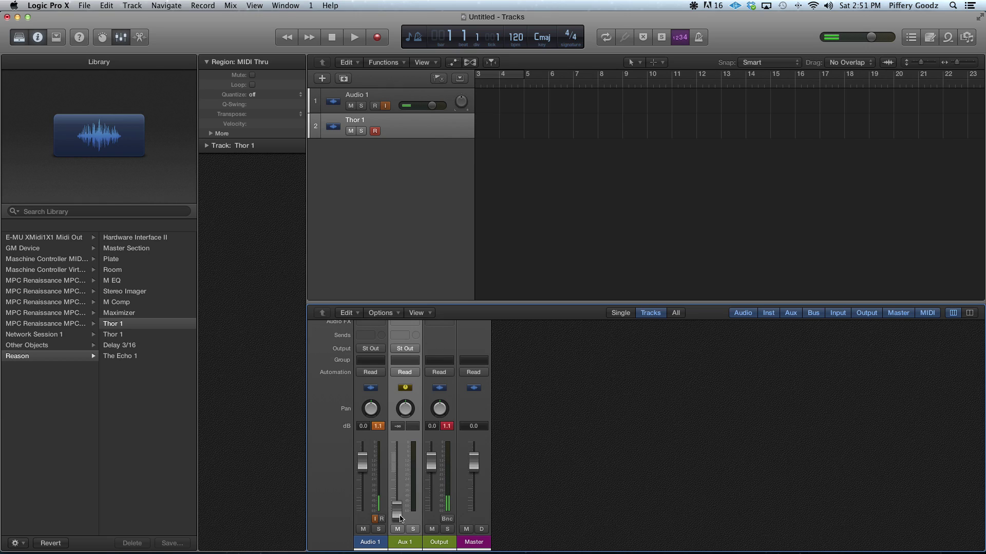
click(399, 516)
drag(399, 516, 400, 424)
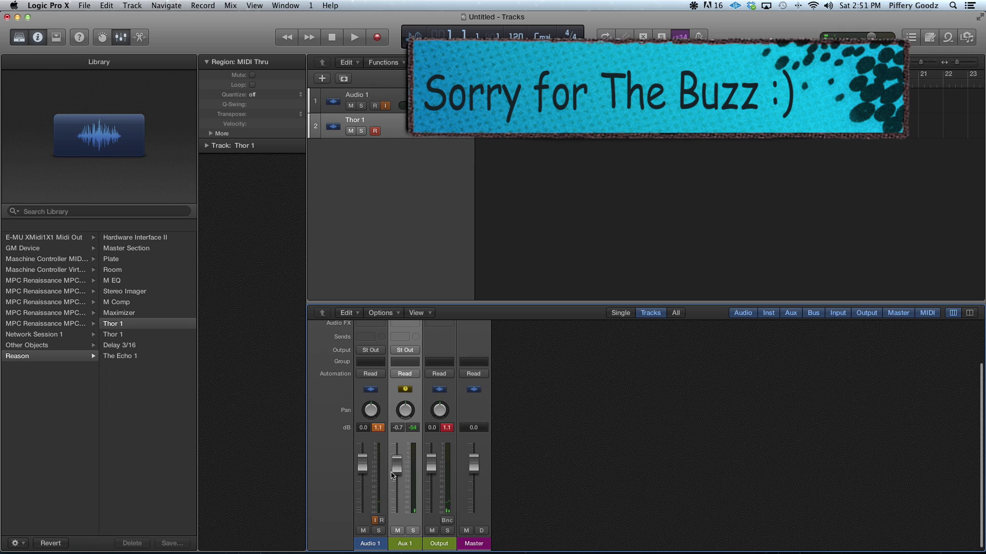
scroll(397, 461, up, 2)
scroll(396, 457, up, 2)
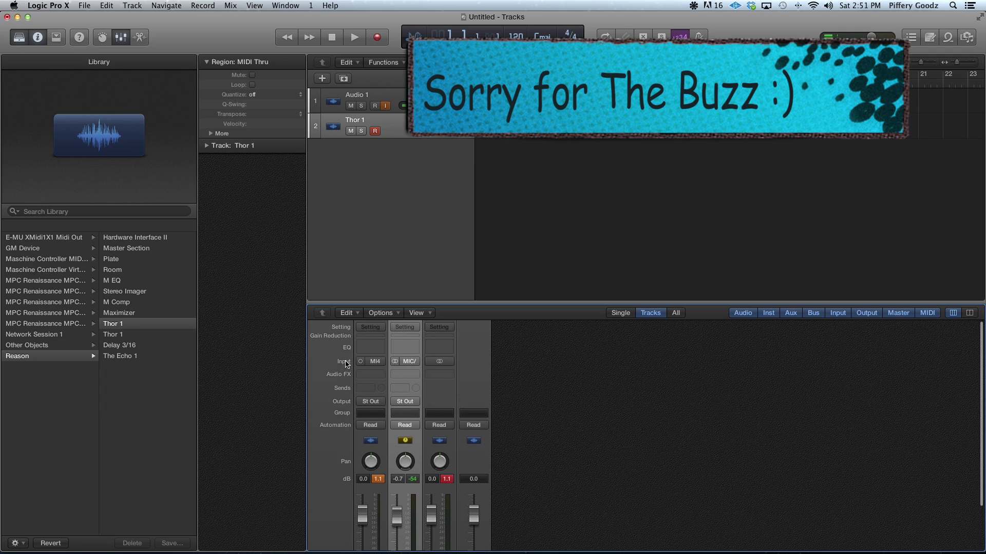
Set Aux 1's input to Reason RW:Channel 3/4
click(411, 363)
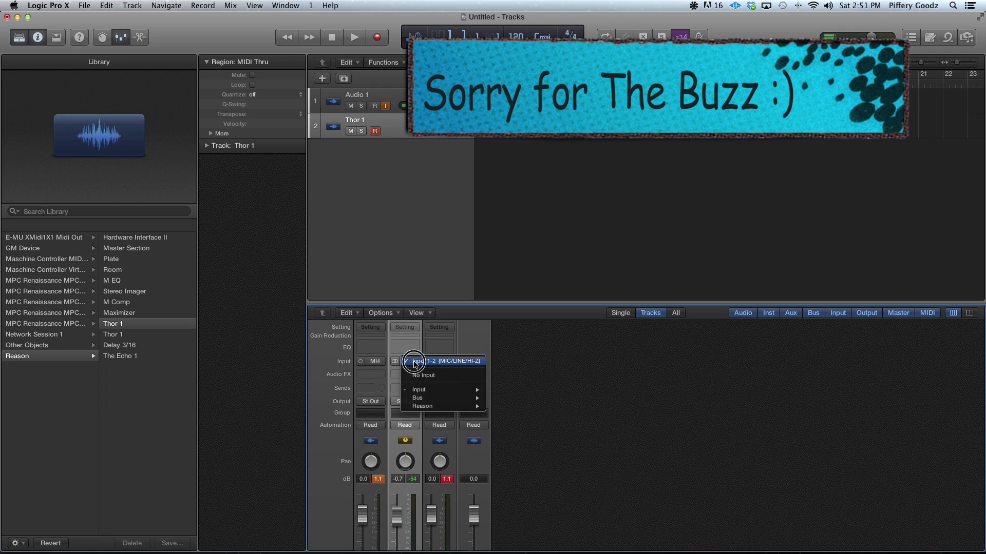
mouse_move(421, 406)
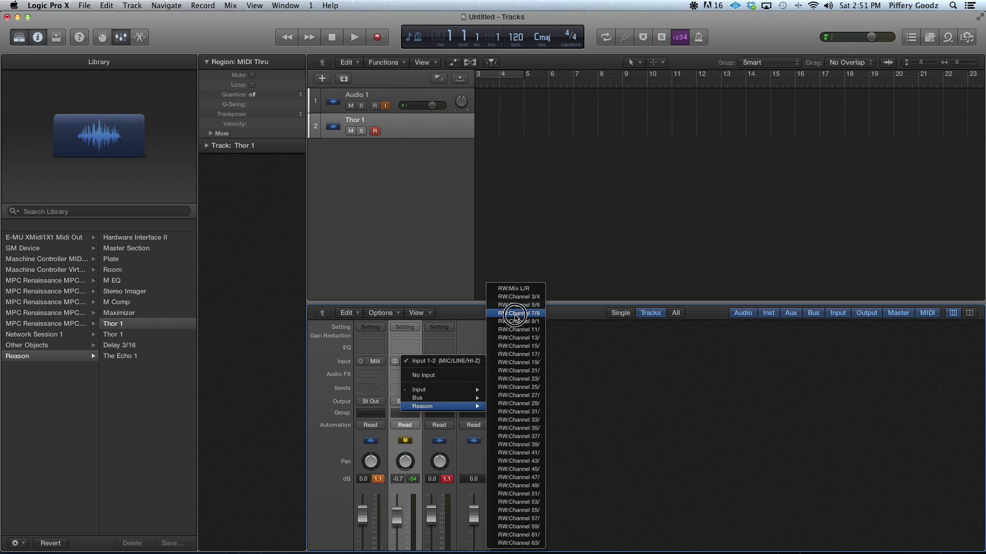
click(511, 299)
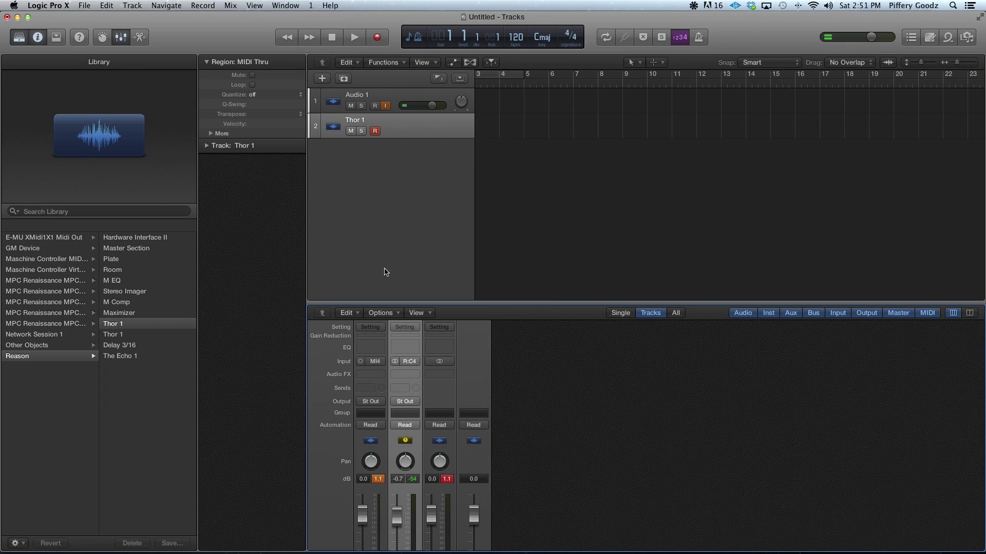
Return to an 80 BPM project holding only the Audio 1 track, library and mixer closed
scroll(380, 156, right, 1)
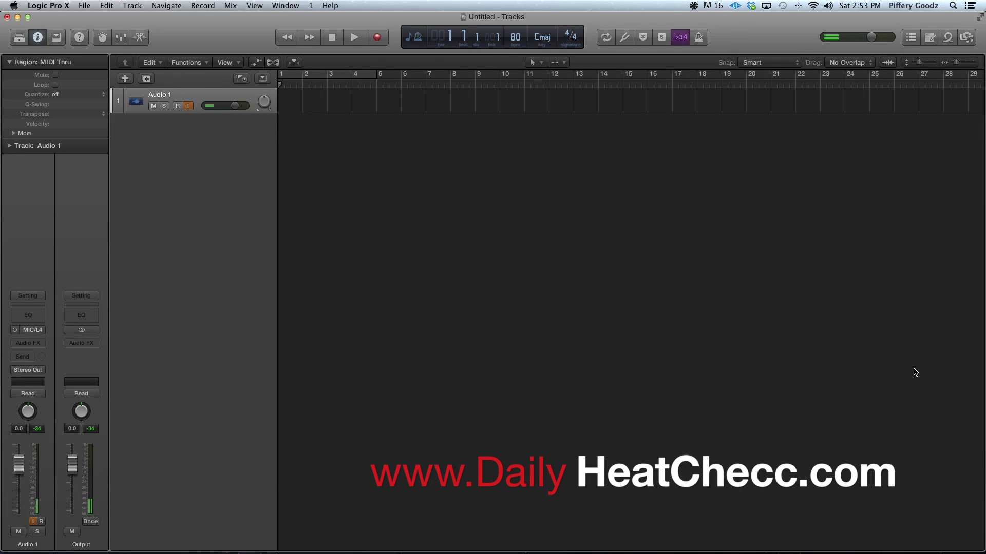
mouse_move(631, 552)
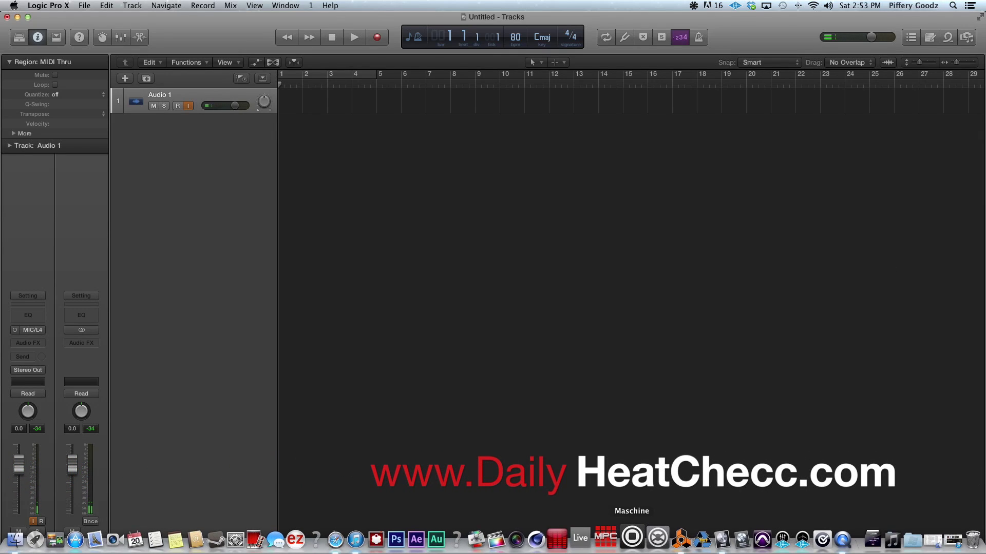